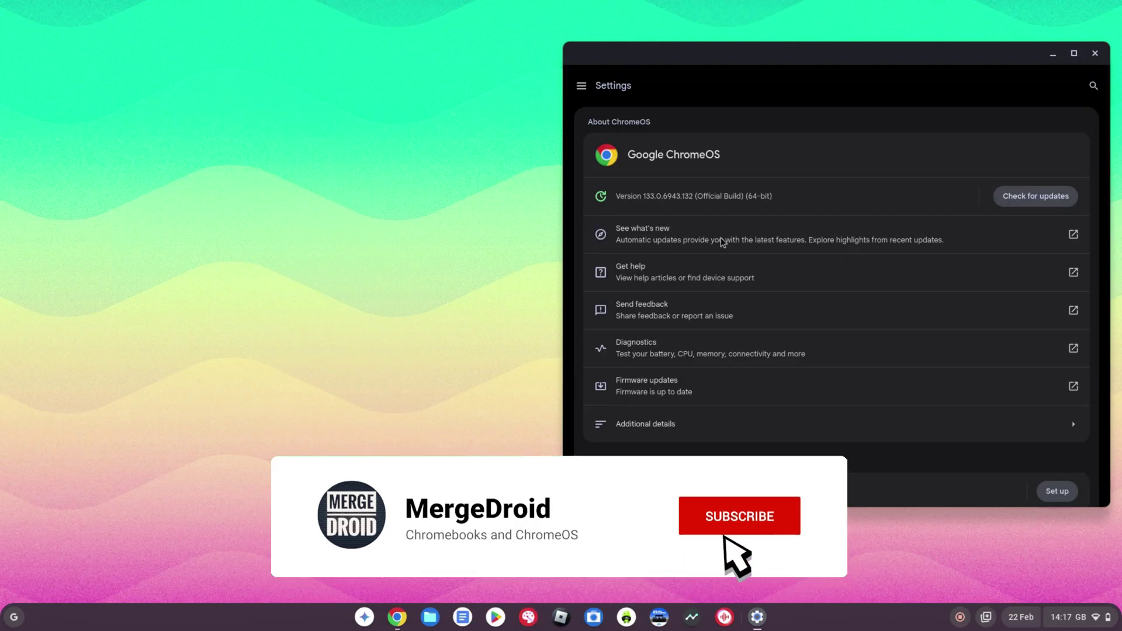
Step: Leave the About ChromeOS page so the 'Chromebook is a little different' welcome prompt appears
{"action": "left_click", "coordinate": [397, 617]}
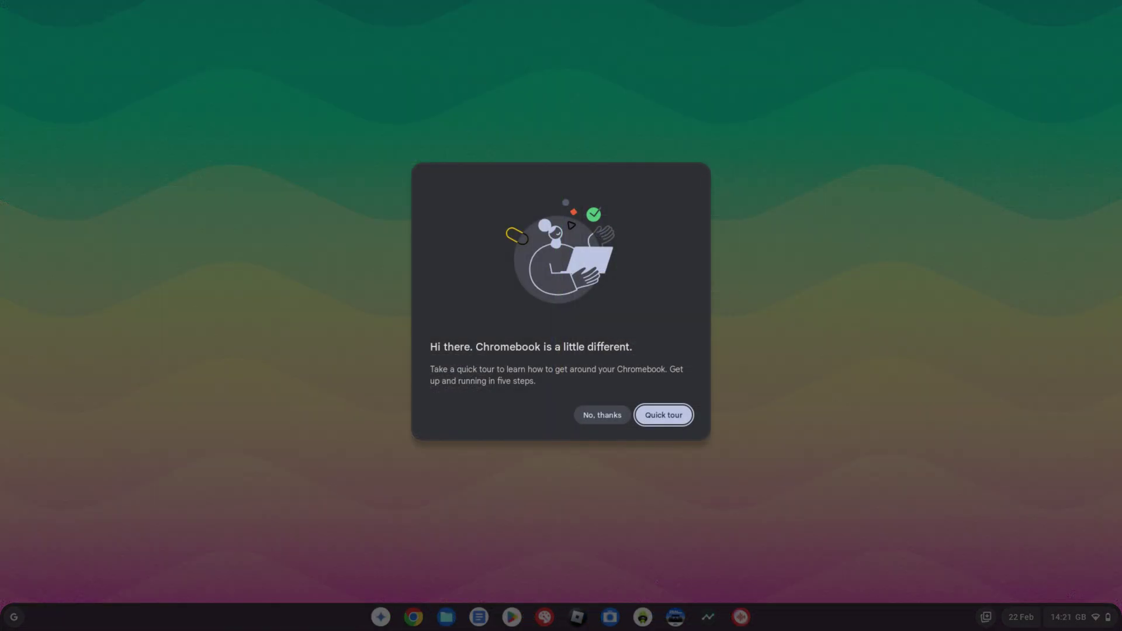
Step: Step through the quick tour's Quick Settings, Launcher, search and Settings stages, finishing in Explore
{"action": "key", "text": "Return"}
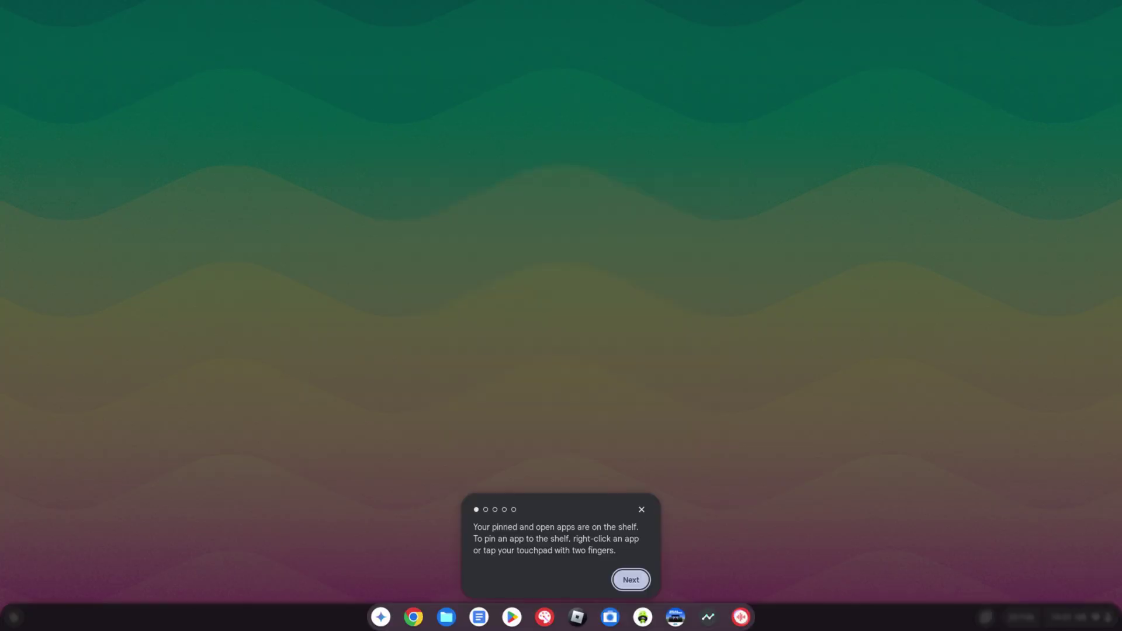
{"action": "key", "text": "Return"}
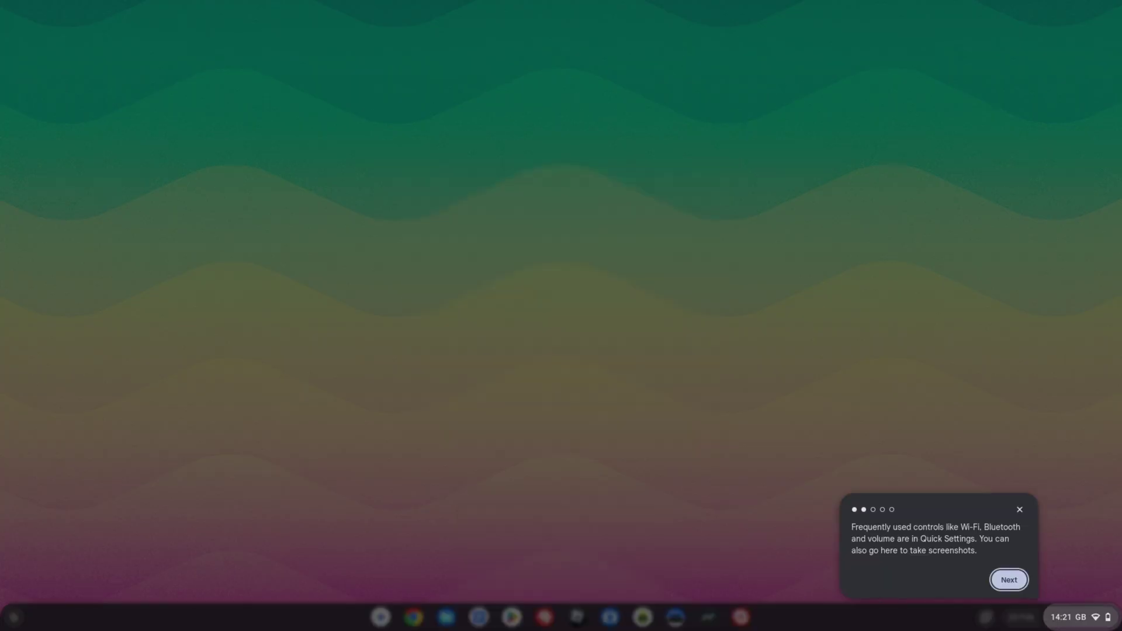
{"action": "key", "text": "Return"}
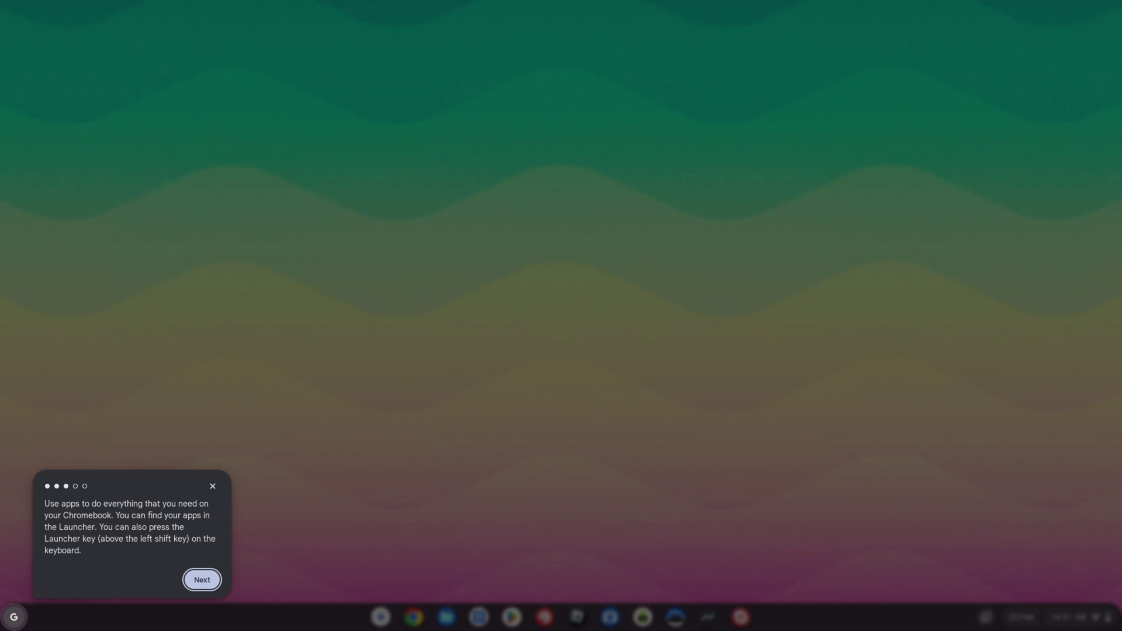
{"action": "key", "text": "Return"}
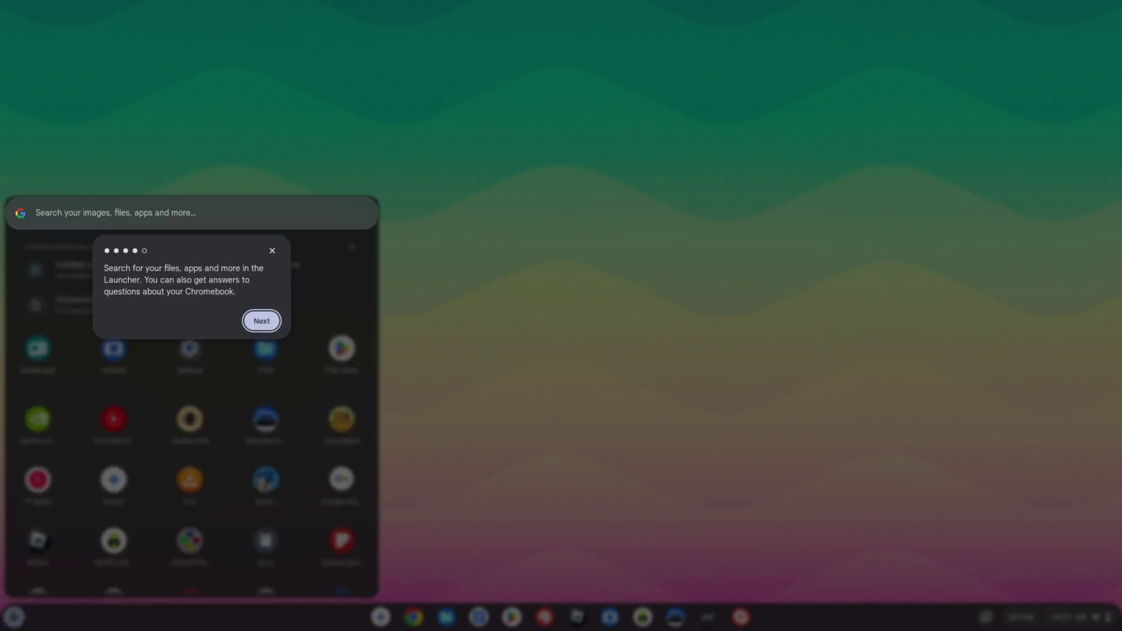
{"action": "key", "text": "Return"}
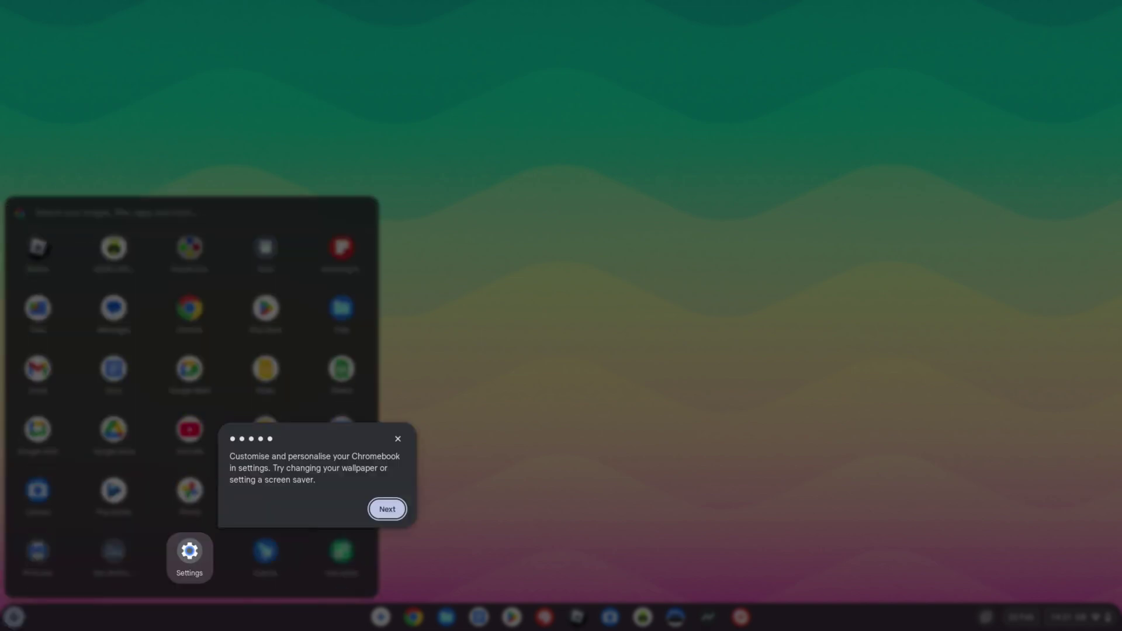
{"action": "key", "text": "Return"}
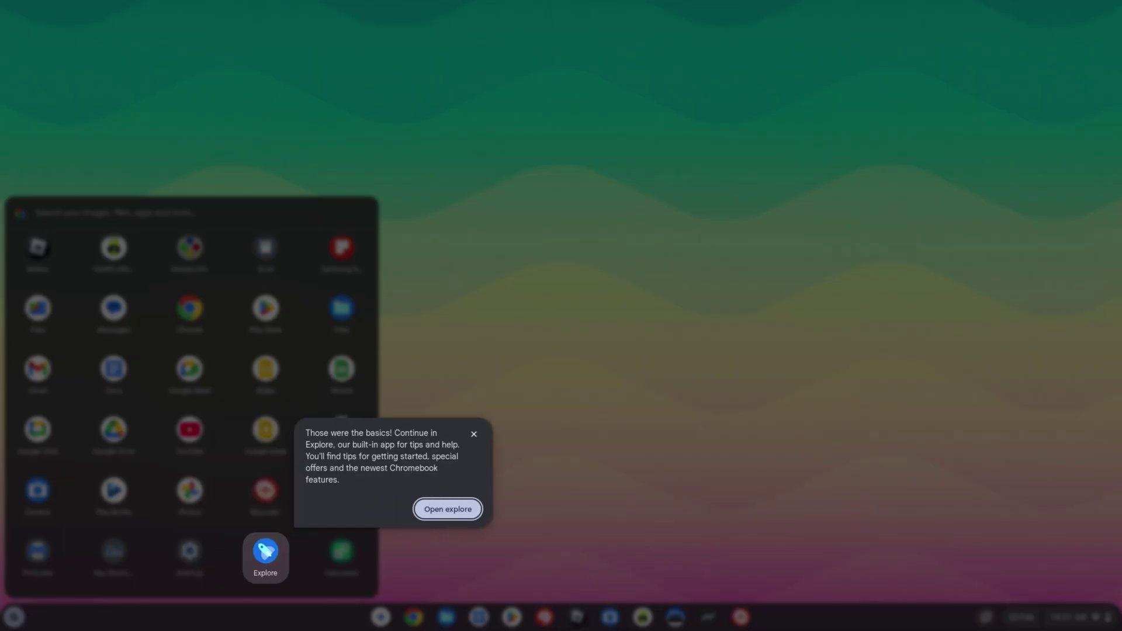
{"action": "key", "text": "Return"}
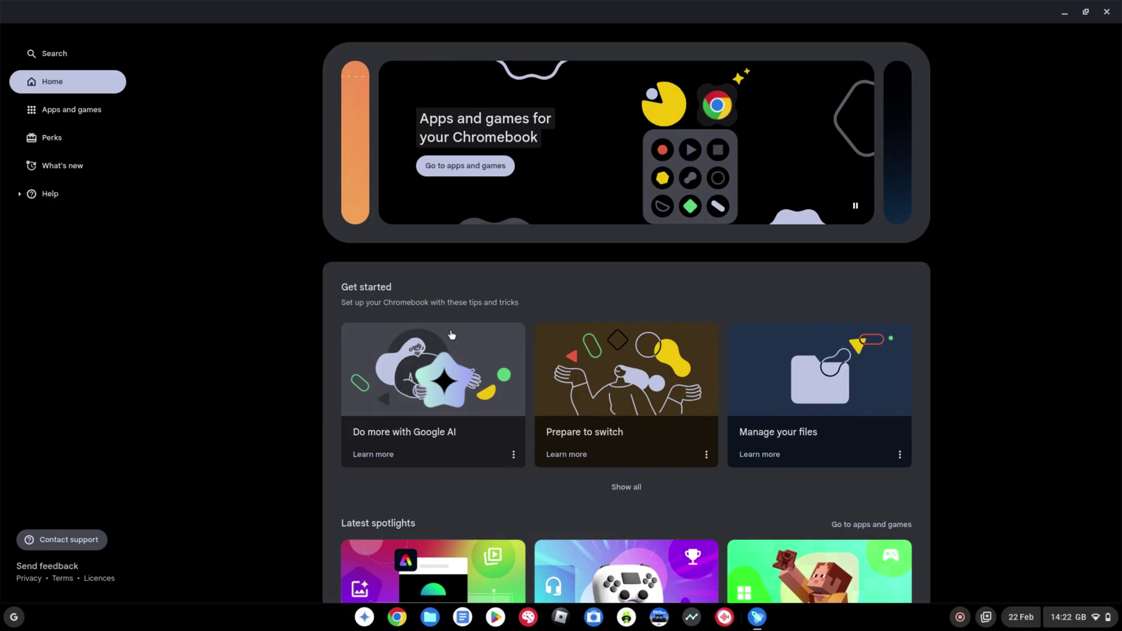
Step: Show all Get started tip cards, from 'Do more with Google AI' to 'Set up Google Assistant'
{"action": "left_click", "coordinate": [630, 495]}
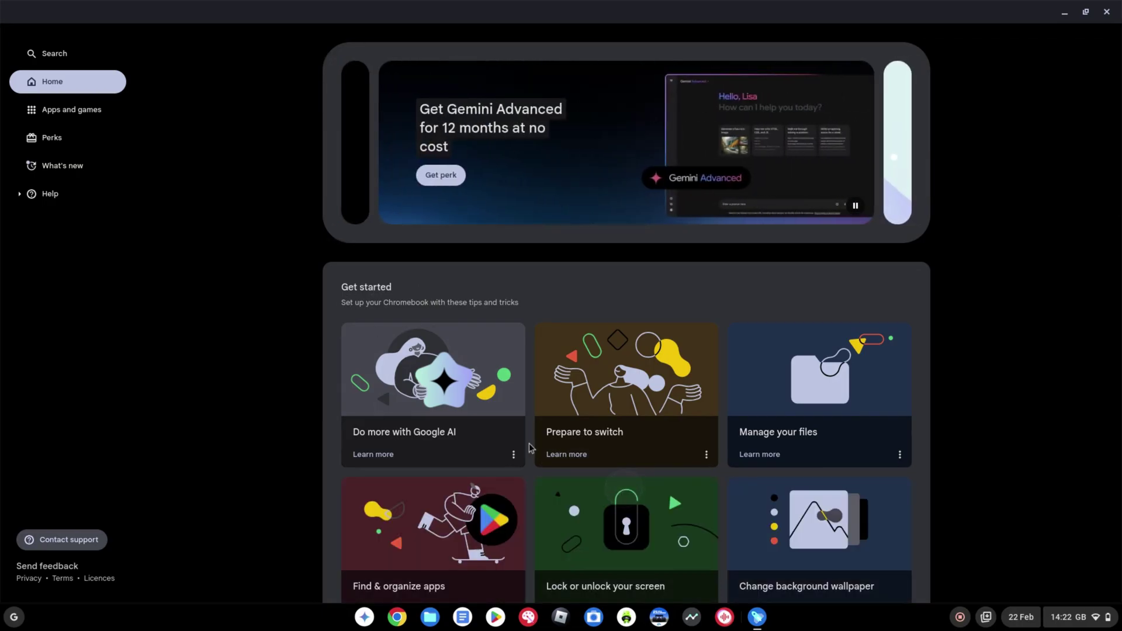
{"action": "scroll", "coordinate": [529, 447], "scroll_direction": "down", "scroll_amount": 1}
{"action": "scroll", "coordinate": [528, 447], "scroll_direction": "down", "scroll_amount": 3}
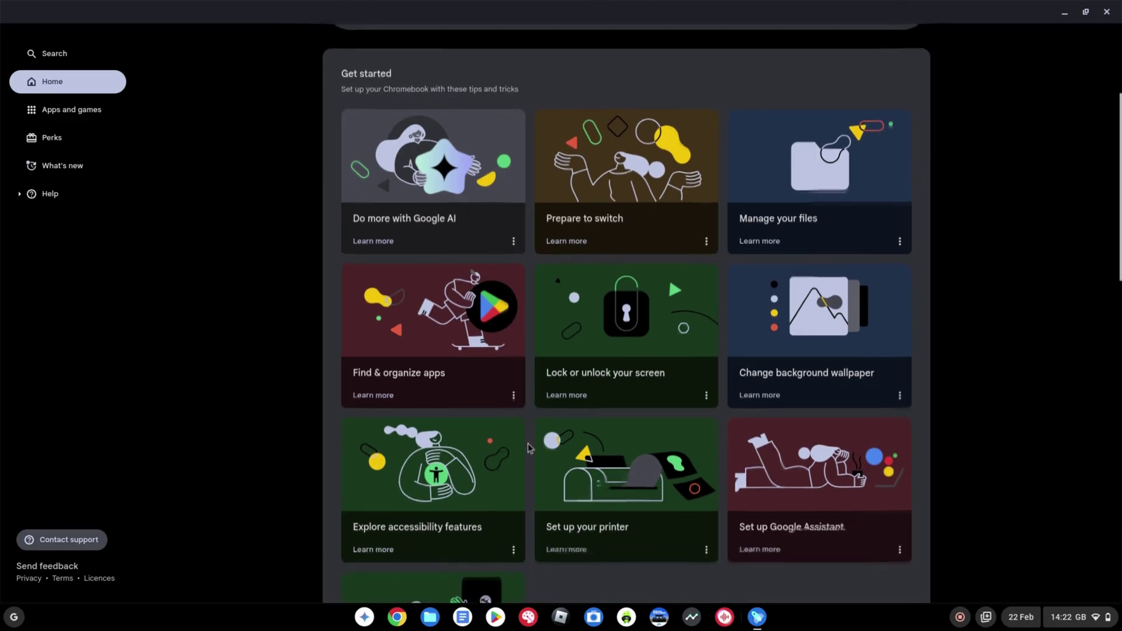
{"action": "scroll", "coordinate": [528, 443], "scroll_direction": "down", "scroll_amount": 1}
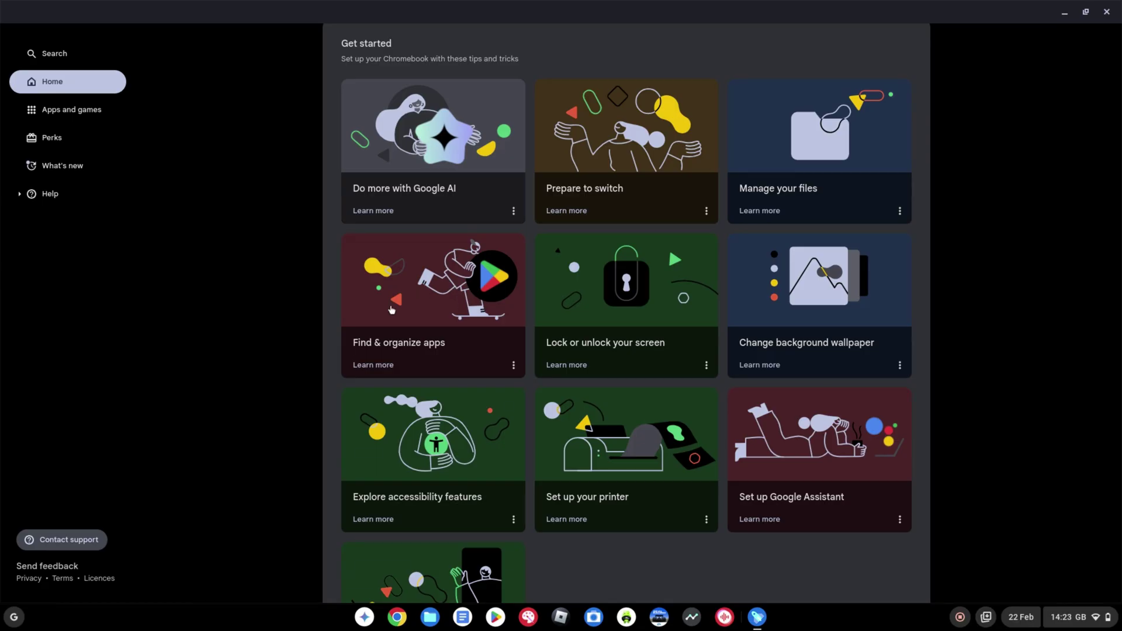
Step: Read the Find & organize apps help article, return Home, and mark that card Done
{"action": "left_click", "coordinate": [431, 310]}
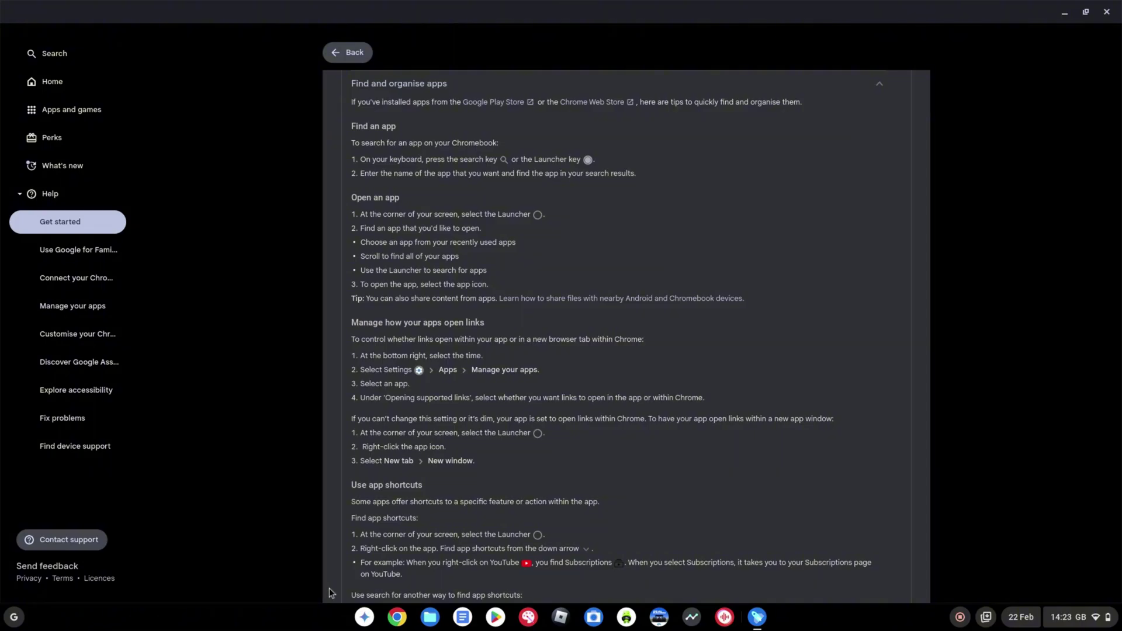
{"action": "left_click", "coordinate": [342, 54]}
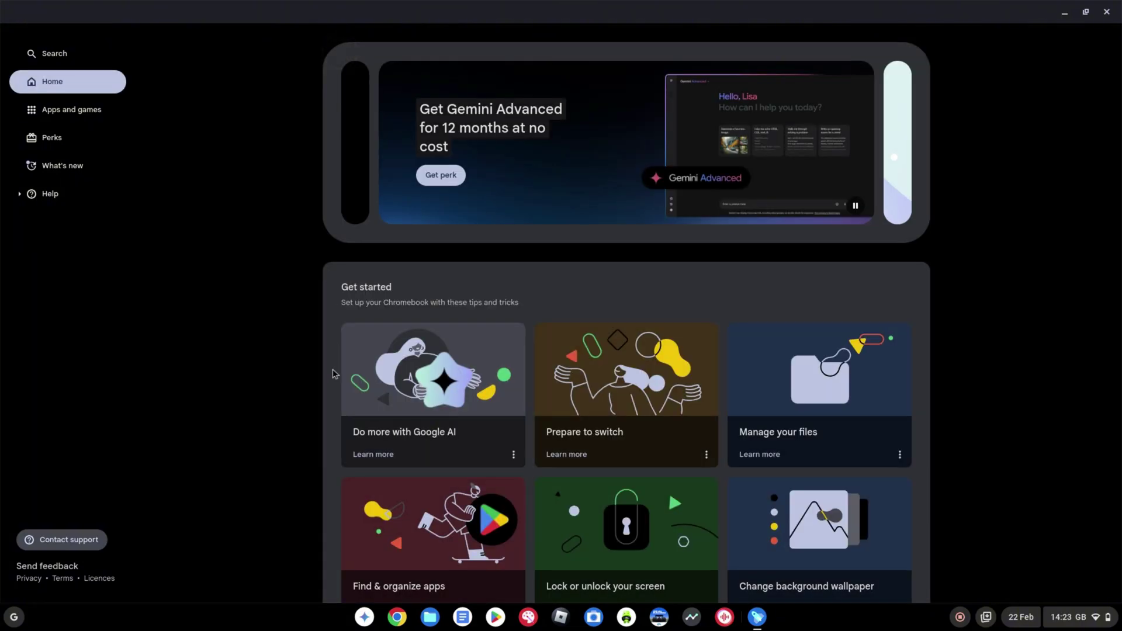
{"action": "scroll", "coordinate": [332, 369], "scroll_direction": "down", "scroll_amount": 2}
{"action": "scroll", "coordinate": [333, 370], "scroll_direction": "down", "scroll_amount": 1}
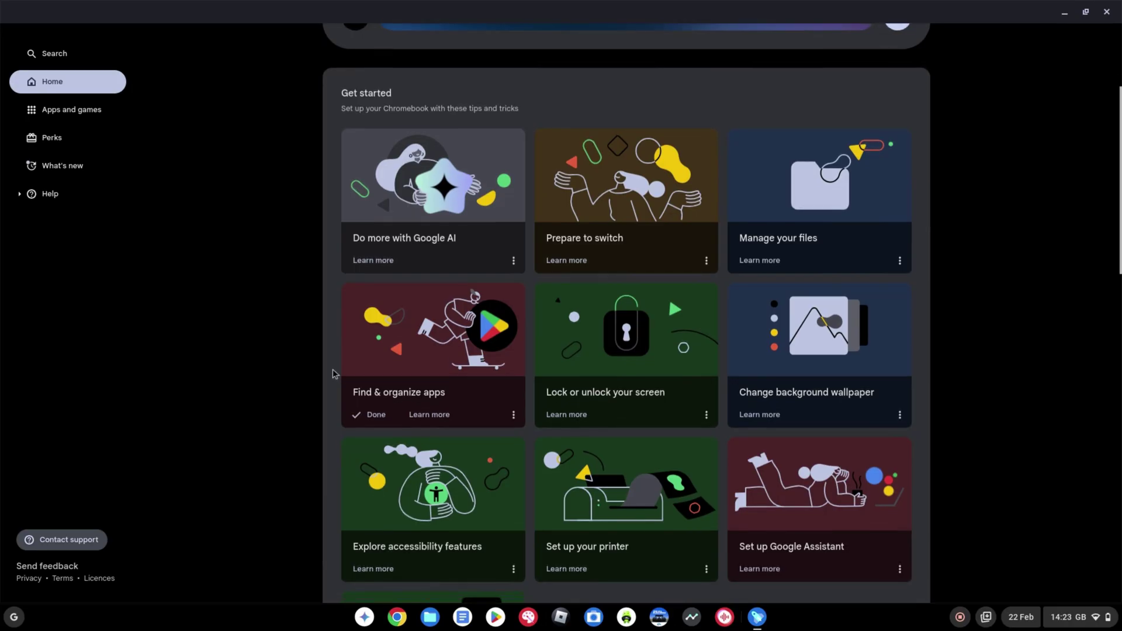
{"action": "left_click", "coordinate": [365, 422]}
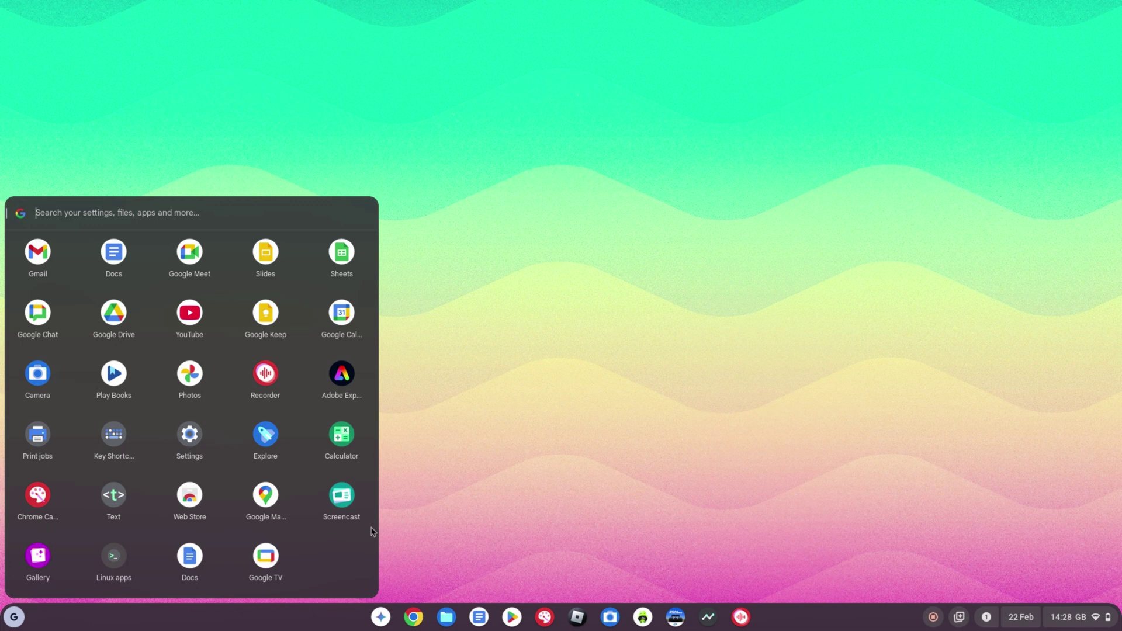
Step: Open Settings from the Launcher and go to its Accessibility page
{"action": "left_click", "coordinate": [344, 504]}
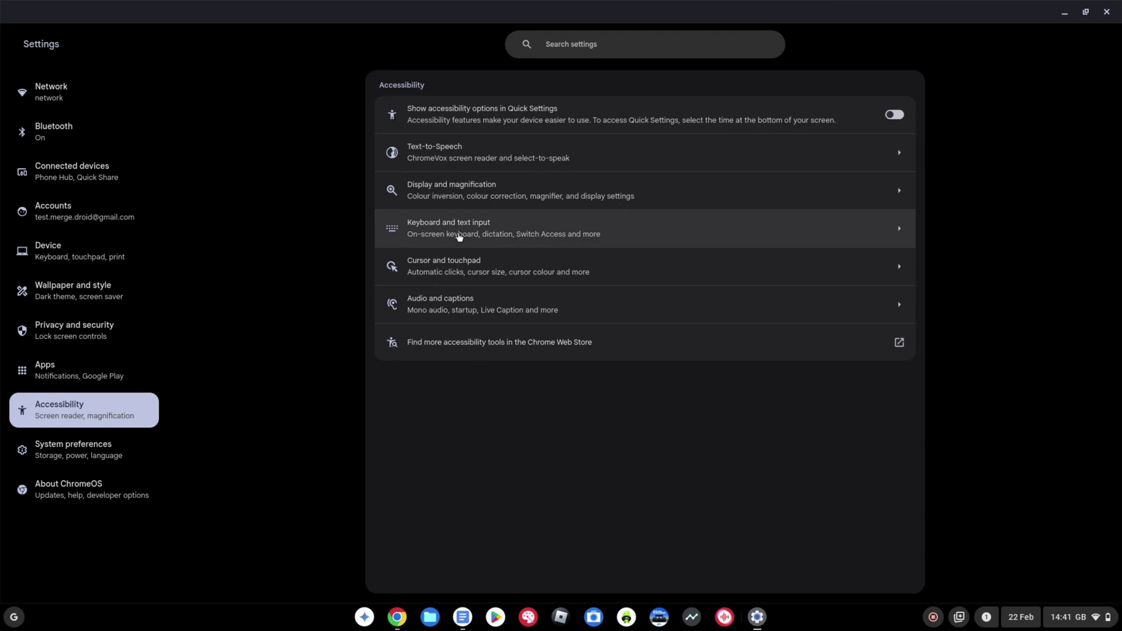
Step: Open the Keyboard and text input options, zoom in twice to find Bounce keys, then reset zoom
{"action": "scroll", "coordinate": [444, 235], "scroll_direction": "up", "scroll_amount": 5}
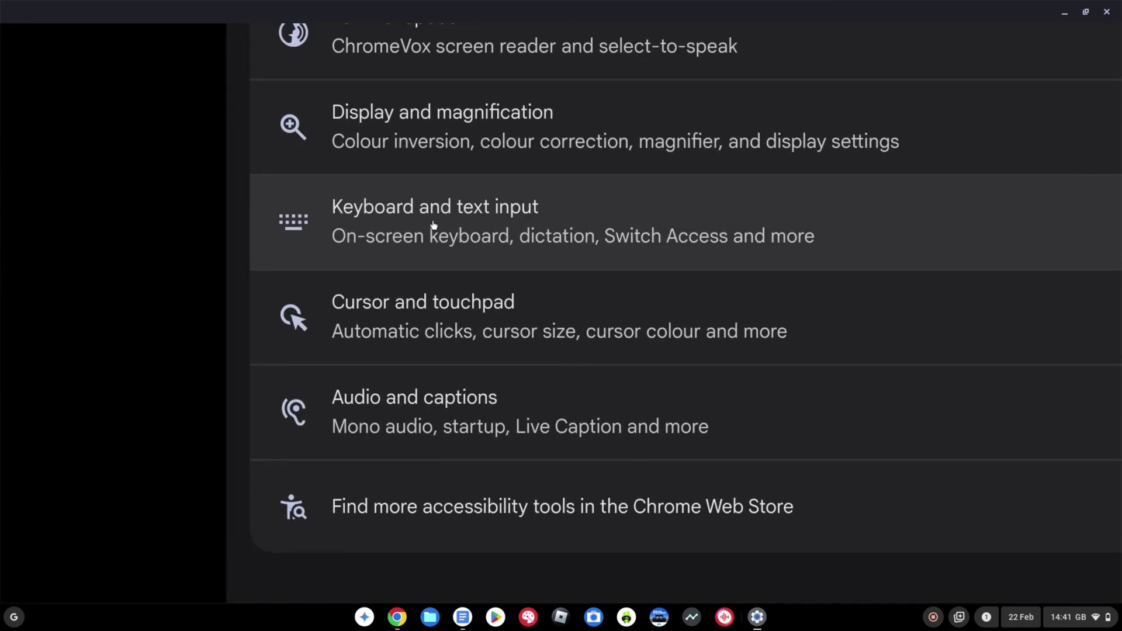
{"action": "scroll", "coordinate": [461, 223], "scroll_direction": "down", "scroll_amount": 5}
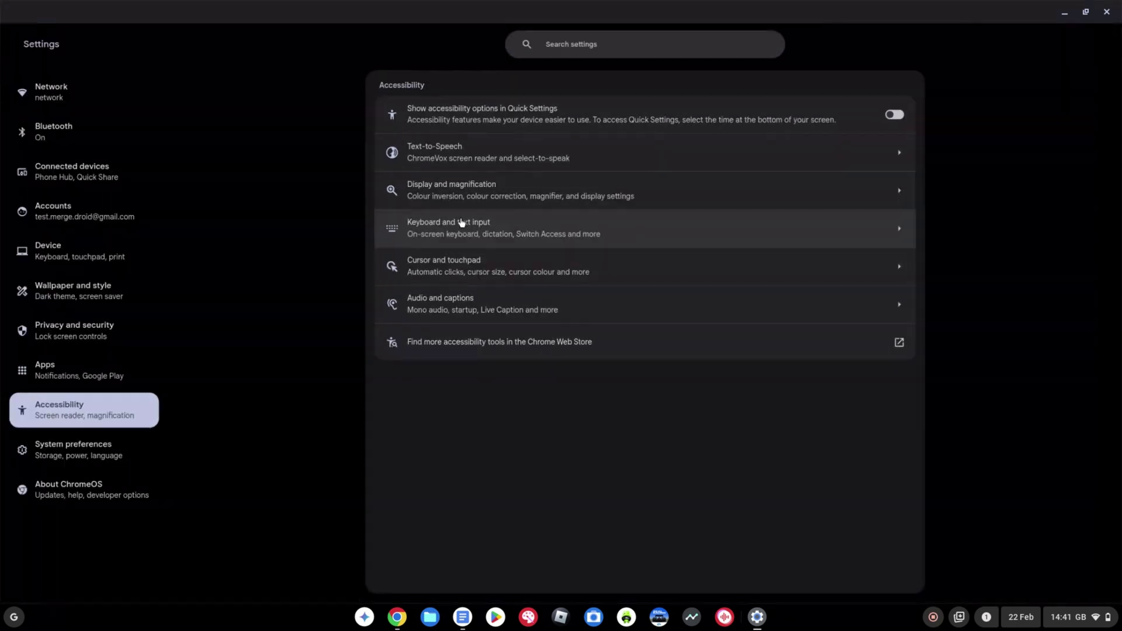
{"action": "left_click", "coordinate": [462, 222]}
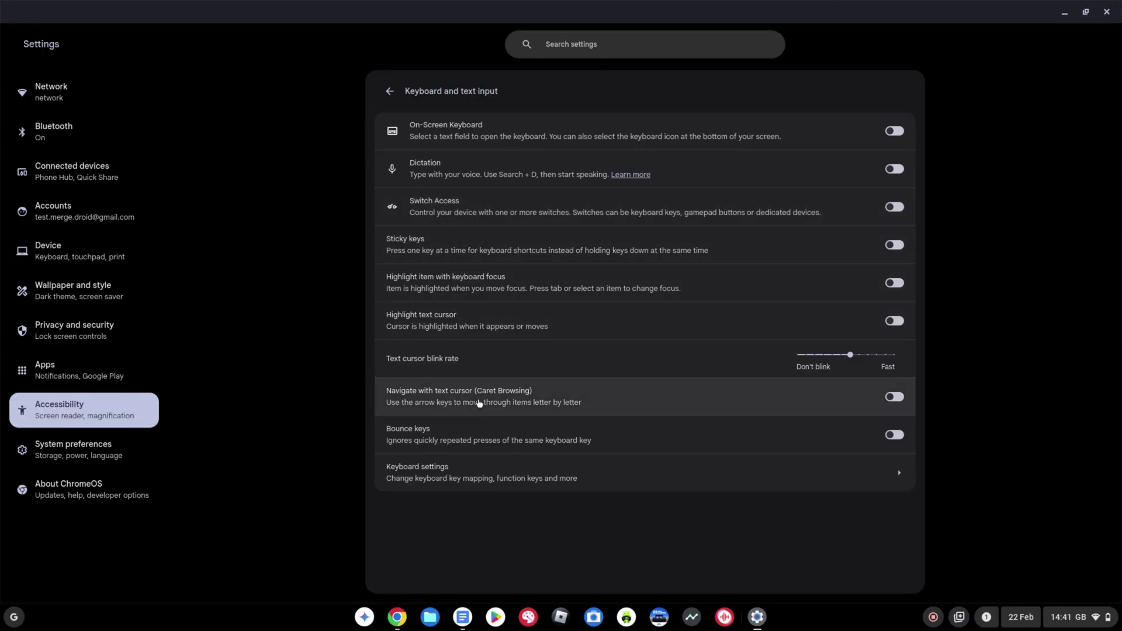
{"action": "key", "text": "ctrl+plus"}
{"action": "key", "text": "ctrl+plus"}
{"action": "key", "text": "ctrl+plus"}
{"action": "key", "text": "ctrl+plus"}
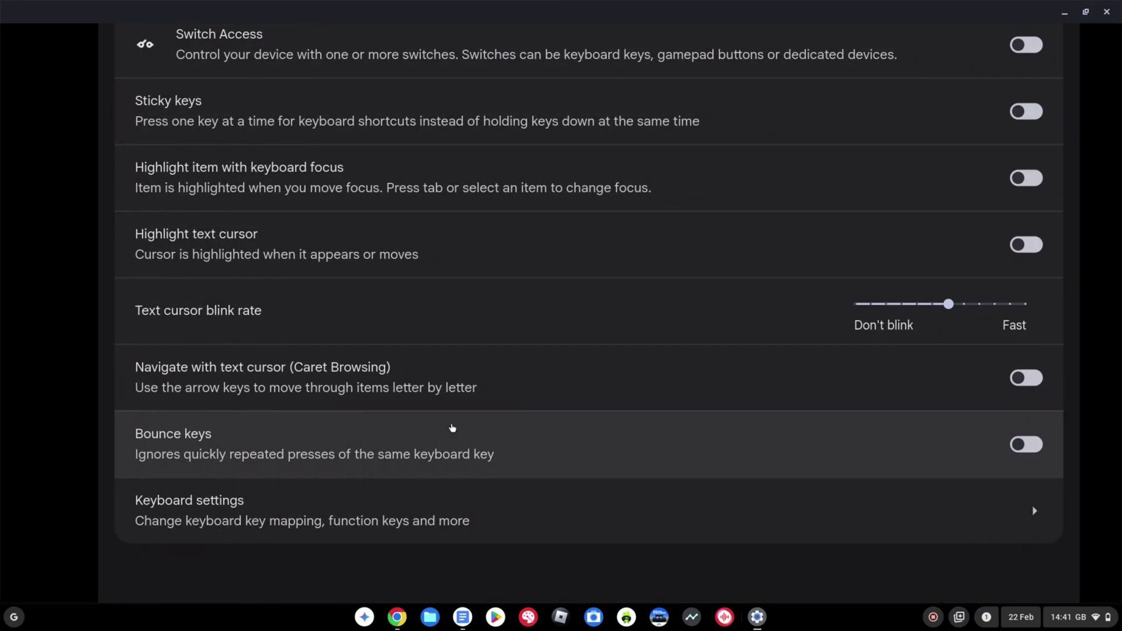
{"action": "key", "text": "ctrl+plus"}
{"action": "key", "text": "ctrl+plus"}
{"action": "scroll", "coordinate": [453, 428], "scroll_direction": "down", "scroll_amount": 3}
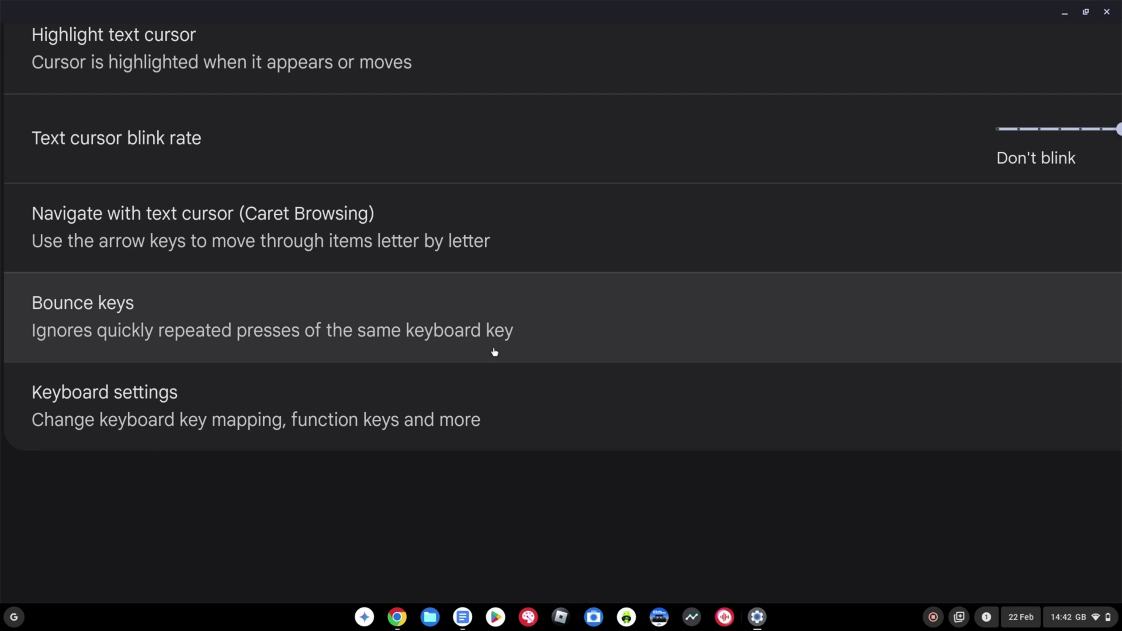
{"action": "key", "text": "ctrl+0"}
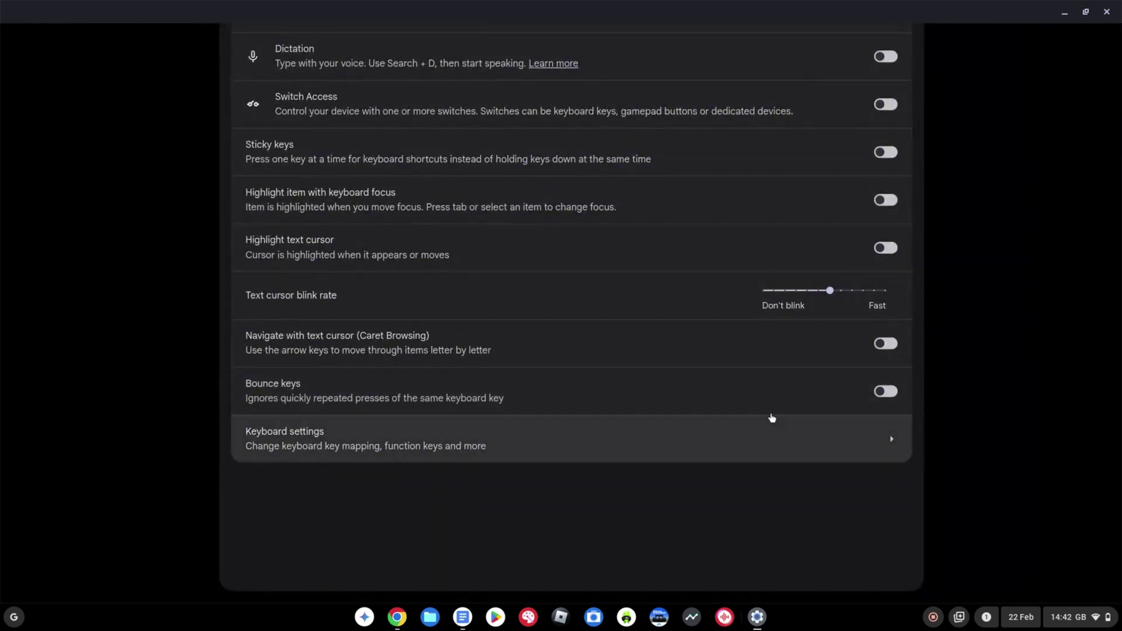
Step: Switch Bounce keys on and set its same-key reactivation delay to 1 second
{"action": "left_click", "coordinate": [884, 397]}
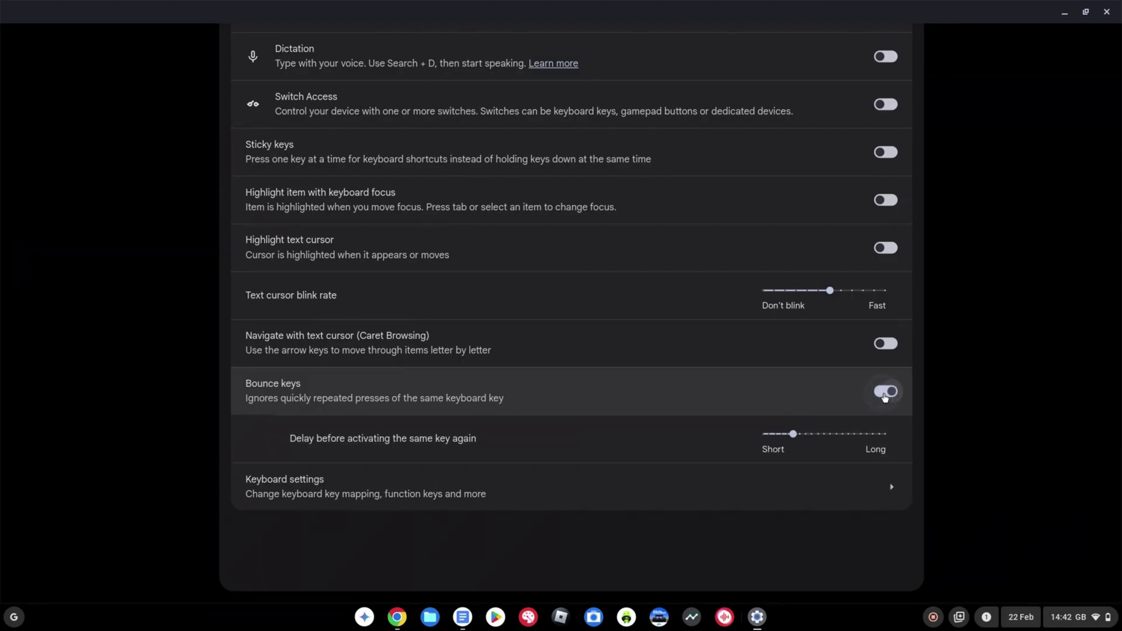
{"action": "mouse_move", "coordinate": [786, 429]}
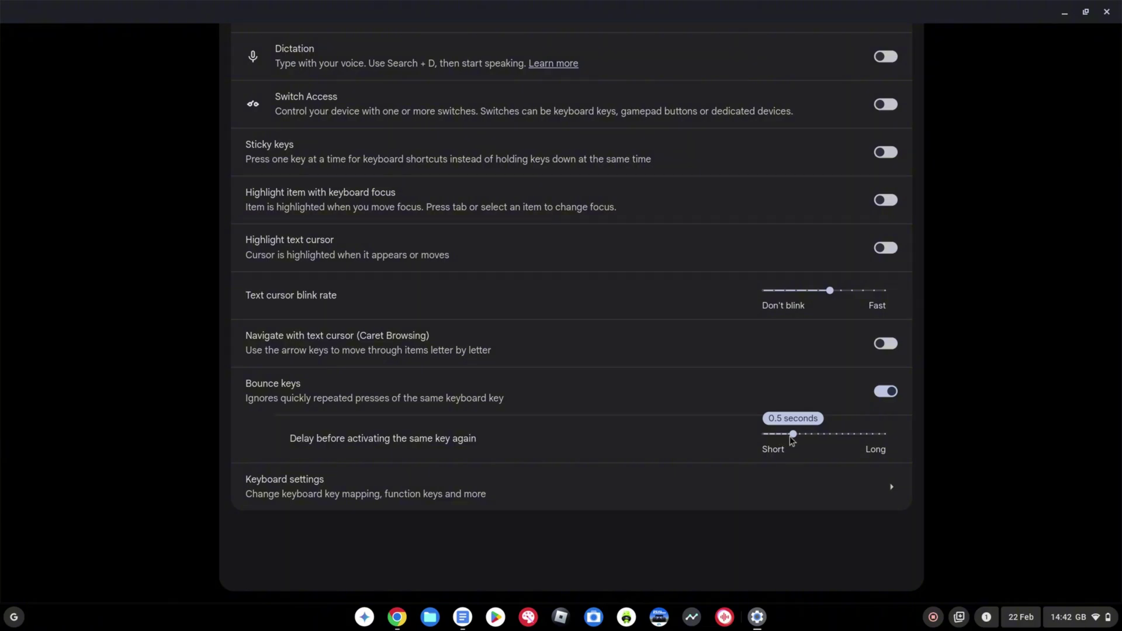
{"action": "left_click_drag", "start_coordinate": [791, 436], "coordinate": [828, 440]}
{"action": "key", "text": "Left"}
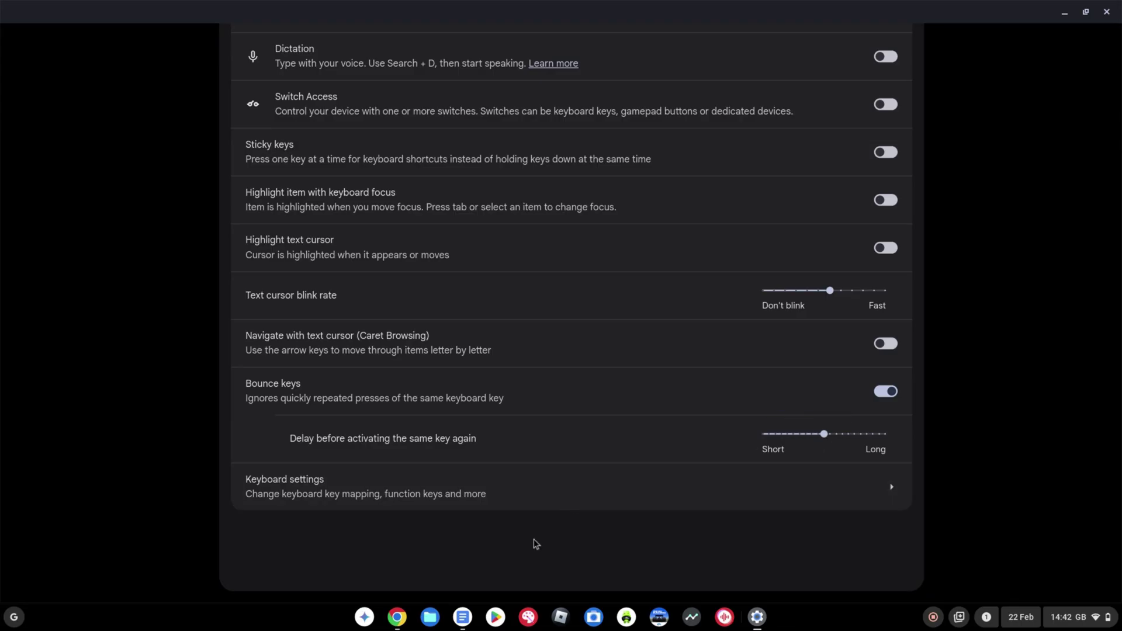
Step: Restore the Docs window and press 'a' repeatedly, leaving 'aa' in the untitled document
{"action": "left_click", "coordinate": [469, 622]}
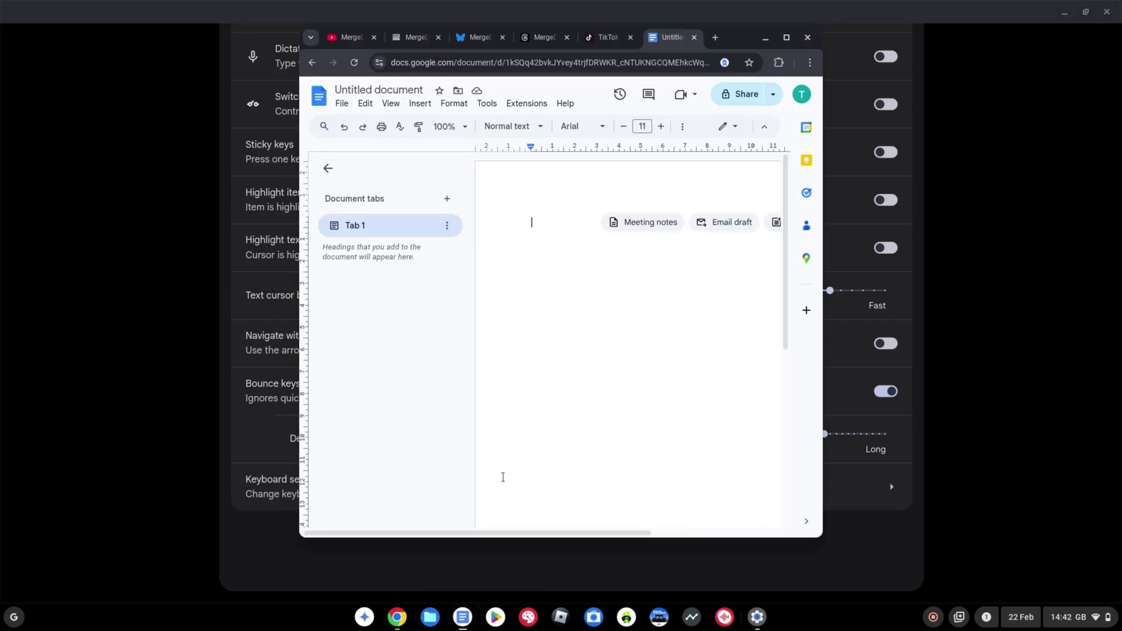
{"action": "type", "text": "a"}
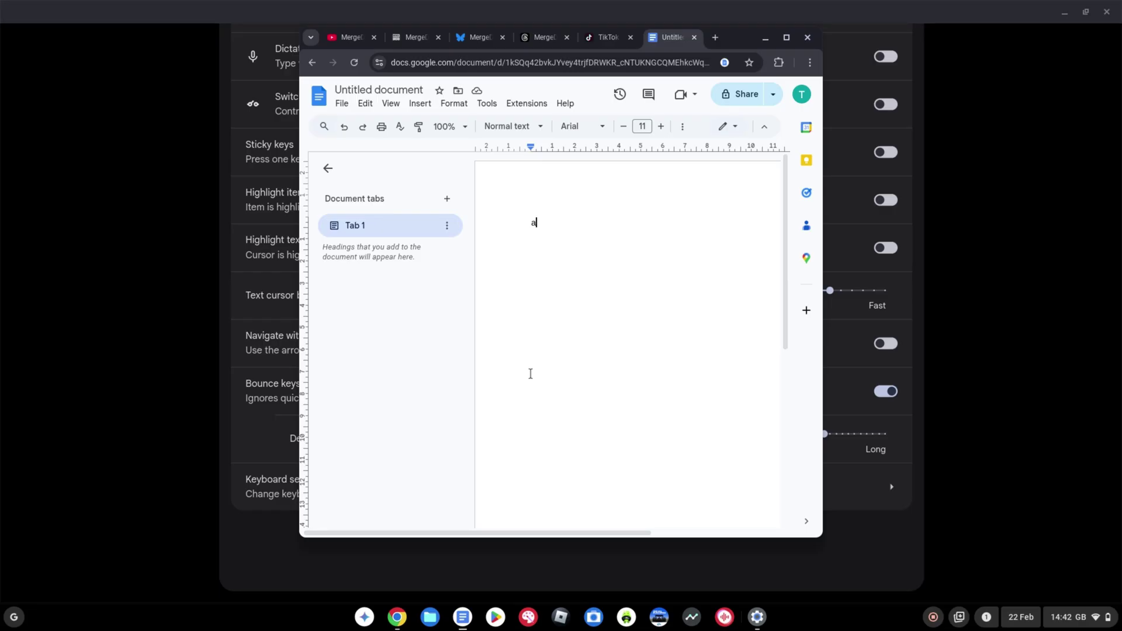
{"action": "type", "text": "a"}
Step: Minimise both the Docs browser window and Settings, leaving an empty desktop
{"action": "left_click", "coordinate": [766, 40]}
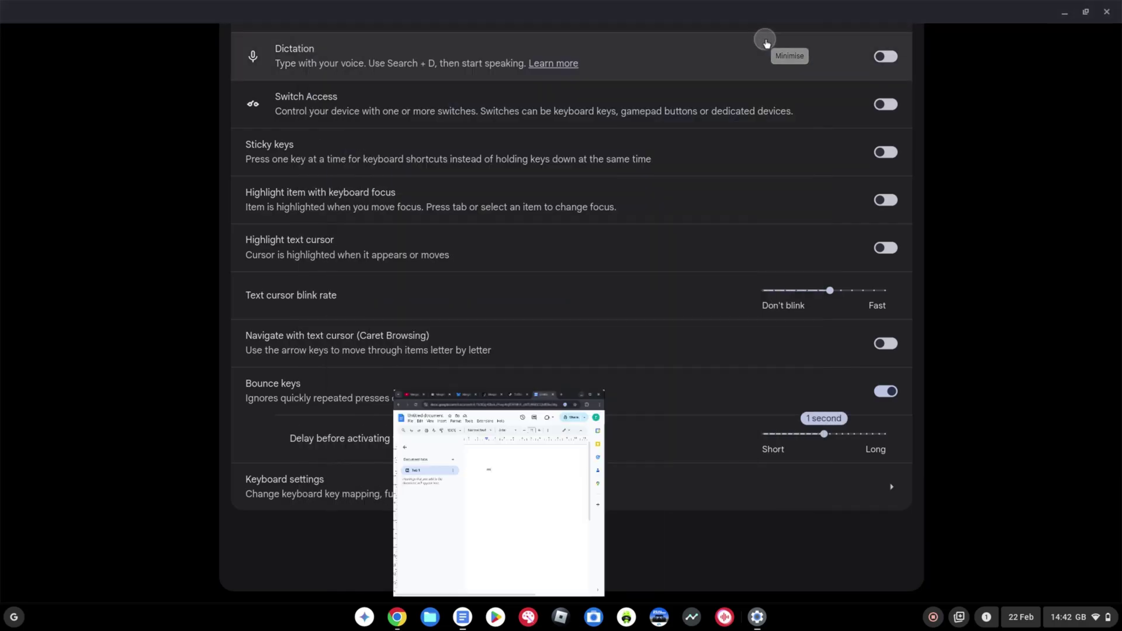
{"action": "left_click", "coordinate": [1063, 16]}
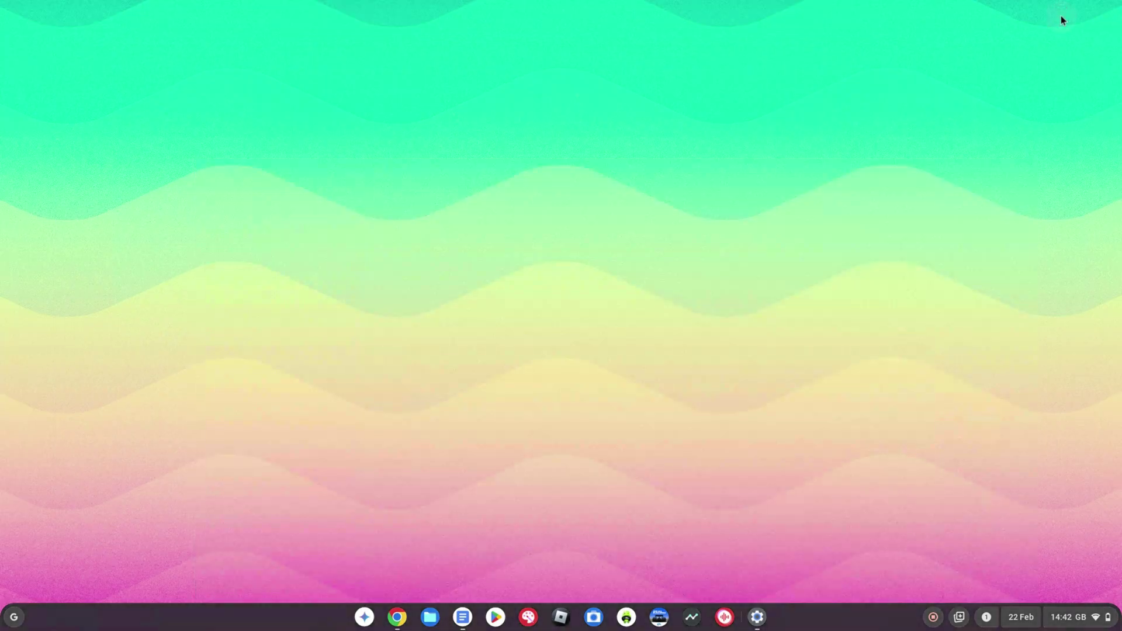